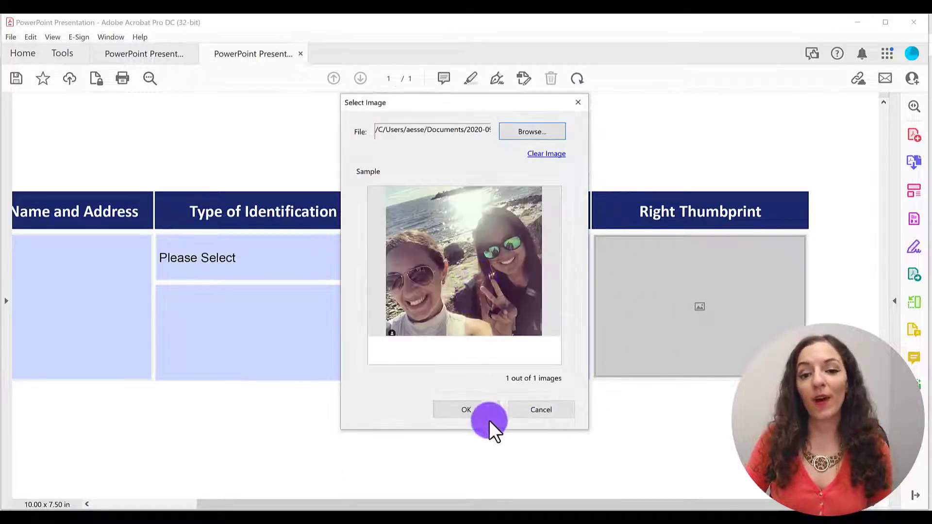
Step: Insert the selected photo into the Right Thumbprint image field
left_click(485, 412)
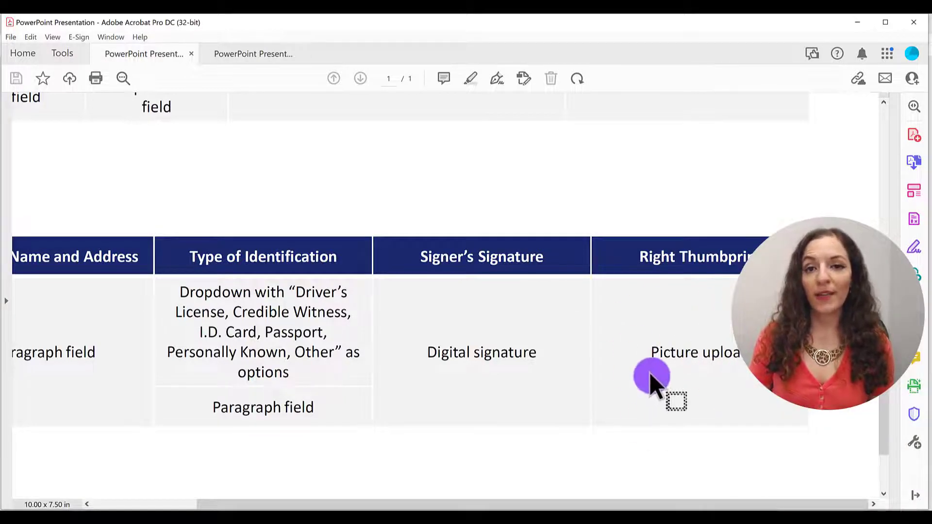
Step: Open the document with the field descriptions for form editing with the Prepare Form tool and dismiss the field detection notice
left_click(915, 443)
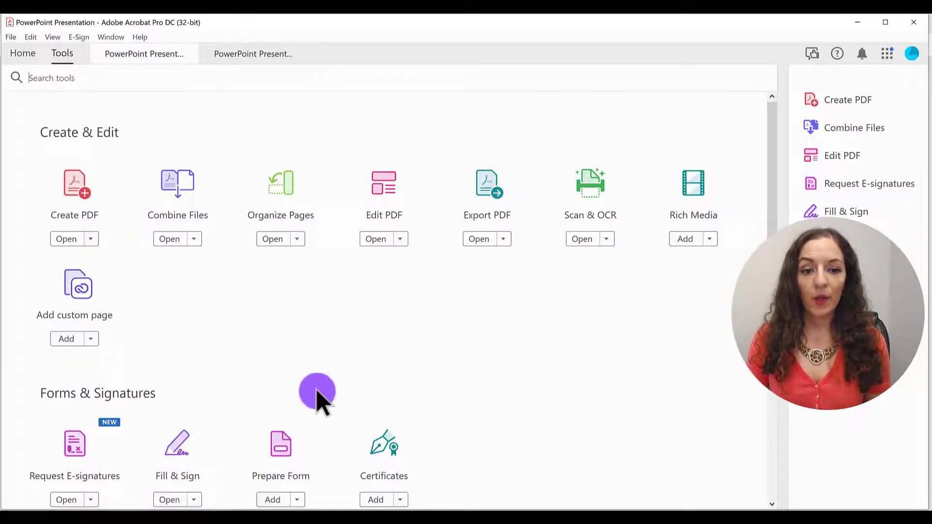
scroll(306, 394, "down", 1)
left_click(277, 378)
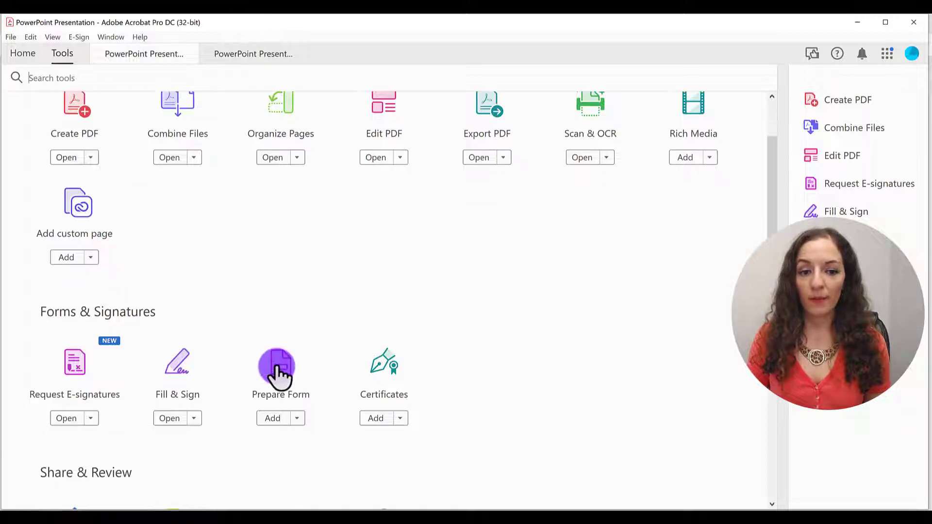
left_click(442, 399)
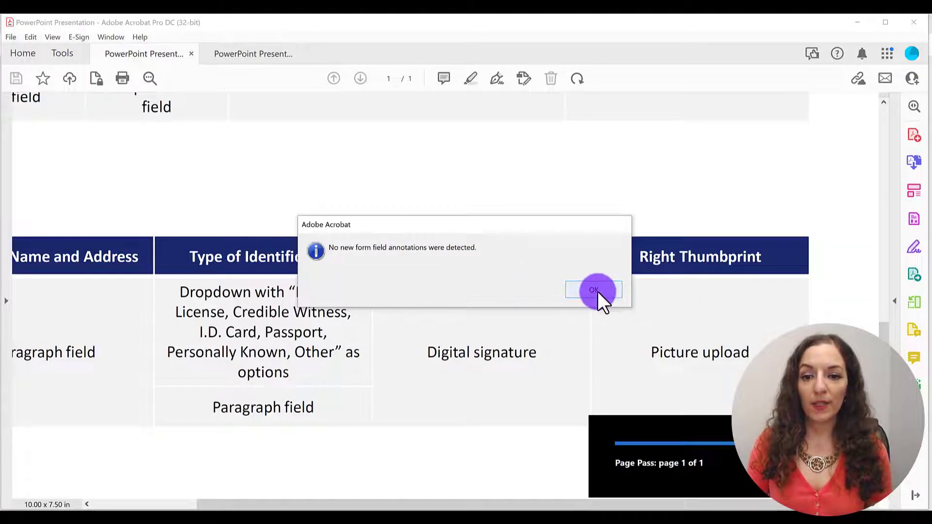
left_click(595, 290)
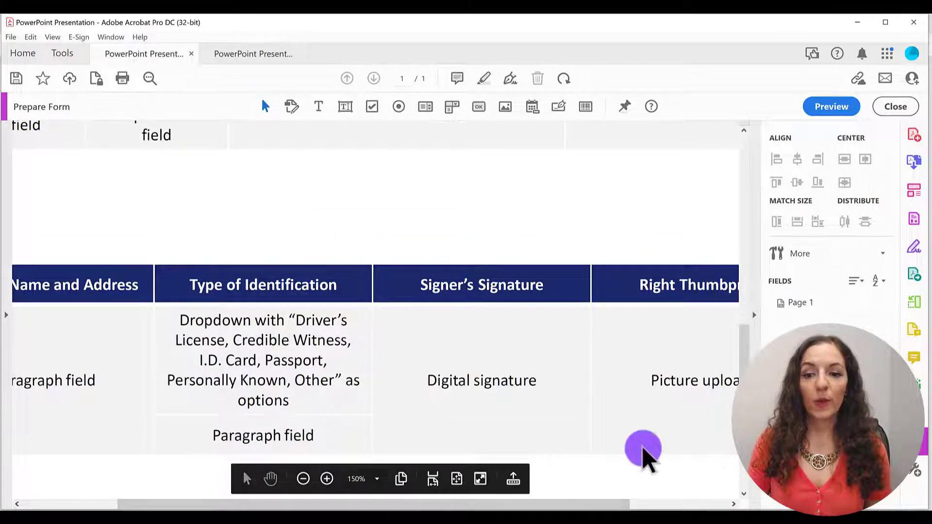
Step: Add an image field under the Right Thumbprint heading and resize it to fill the whole Picture upload cell
left_click(701, 503)
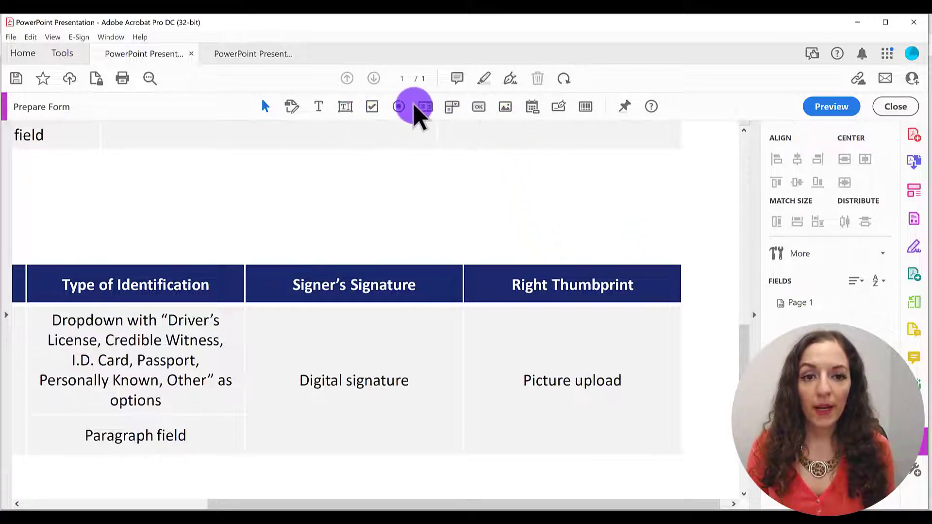
left_click(506, 107)
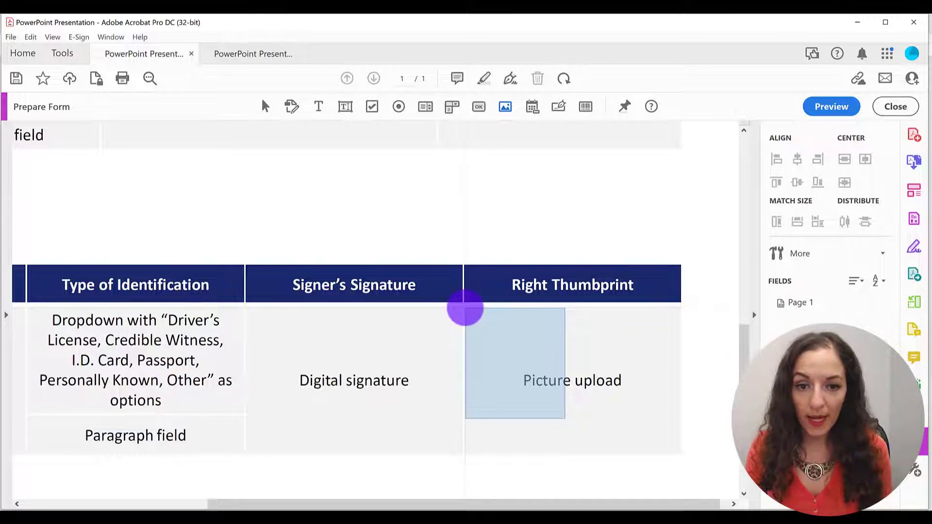
left_click_drag(466, 308, 465, 308)
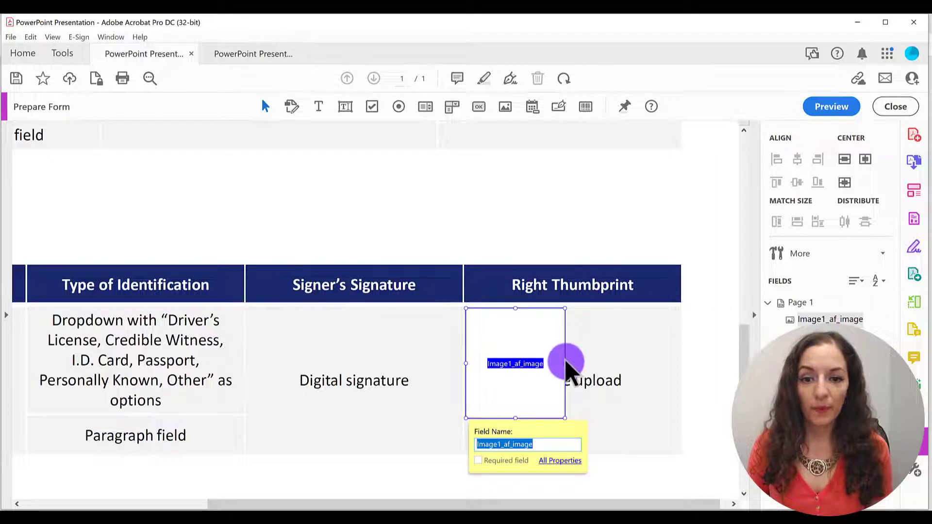
left_click_drag(565, 362, 677, 358)
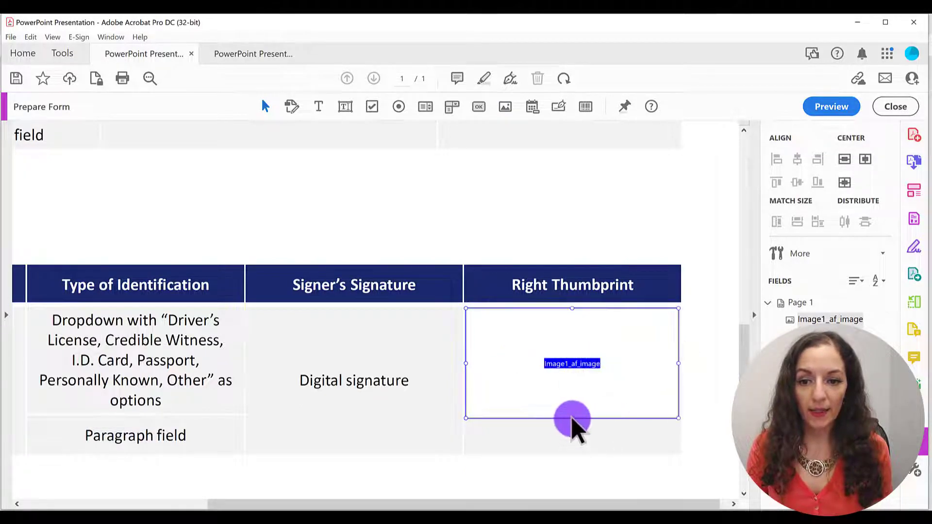
left_click_drag(573, 419, 575, 453)
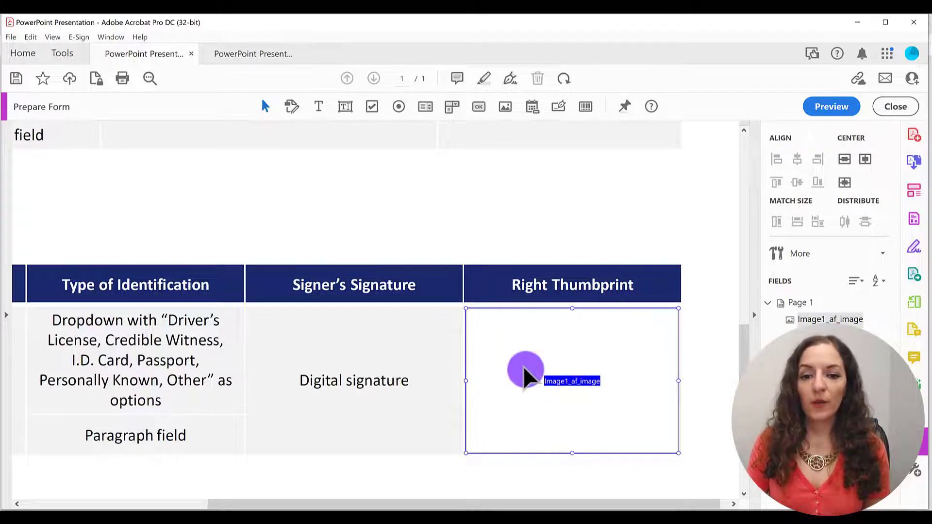
Step: Set the image field's tooltip to "Add your thumbprint image here" in its properties
double_click(525, 371)
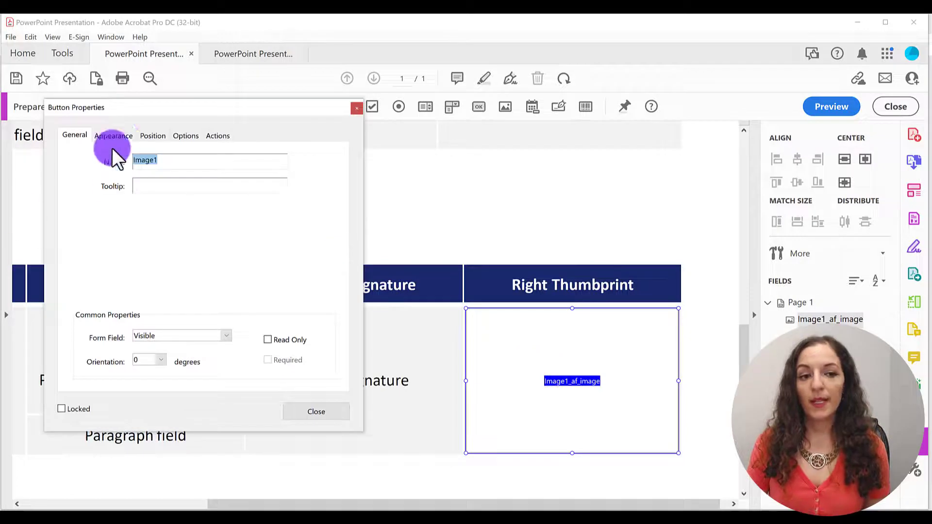
left_click_drag(159, 109, 332, 103)
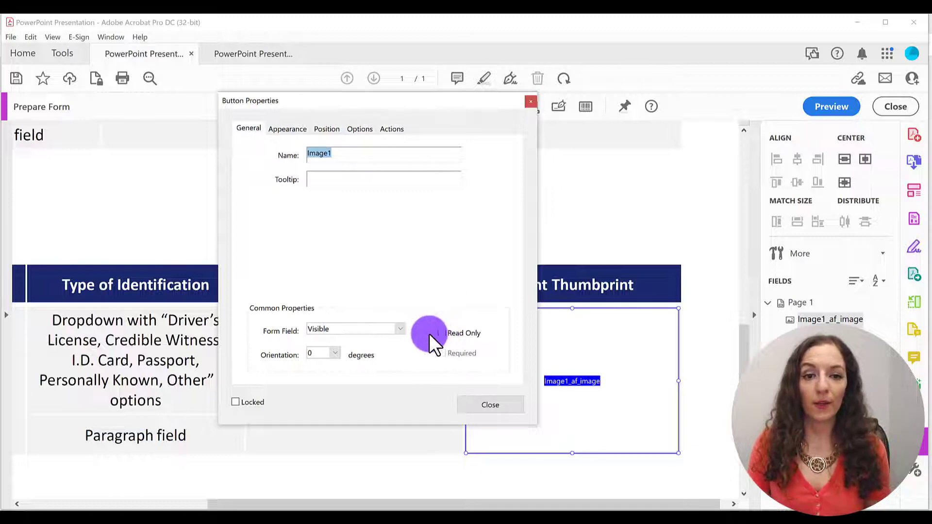
left_click(338, 156)
left_click(329, 177)
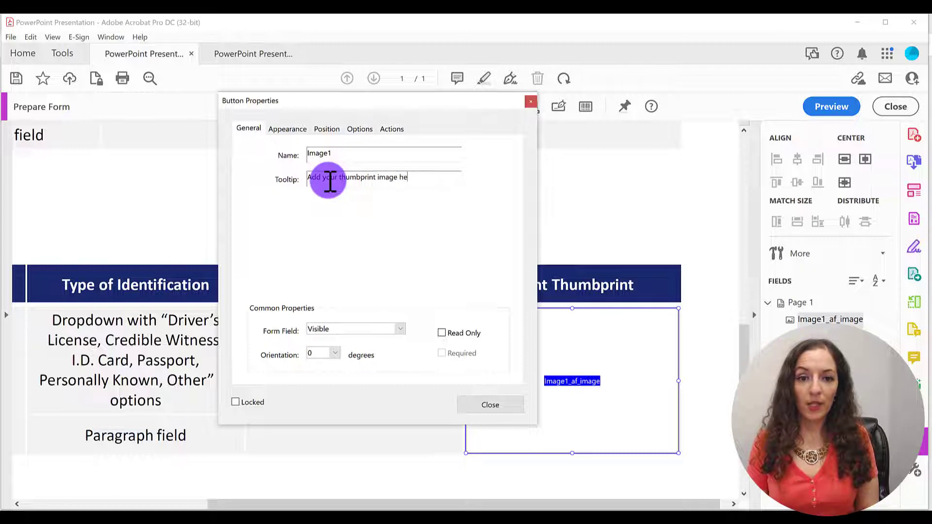
Step: Give the image field a light gray fill color and close its properties
left_click(287, 127)
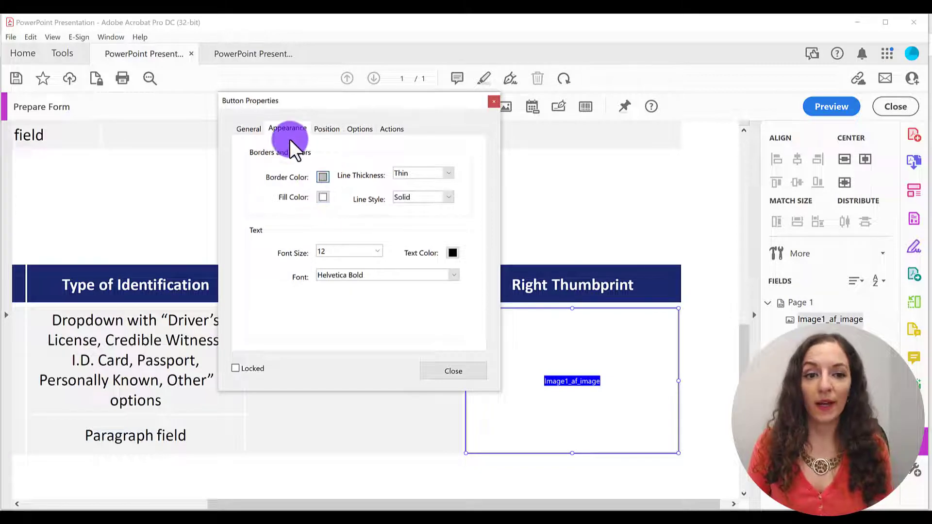
left_click(323, 198)
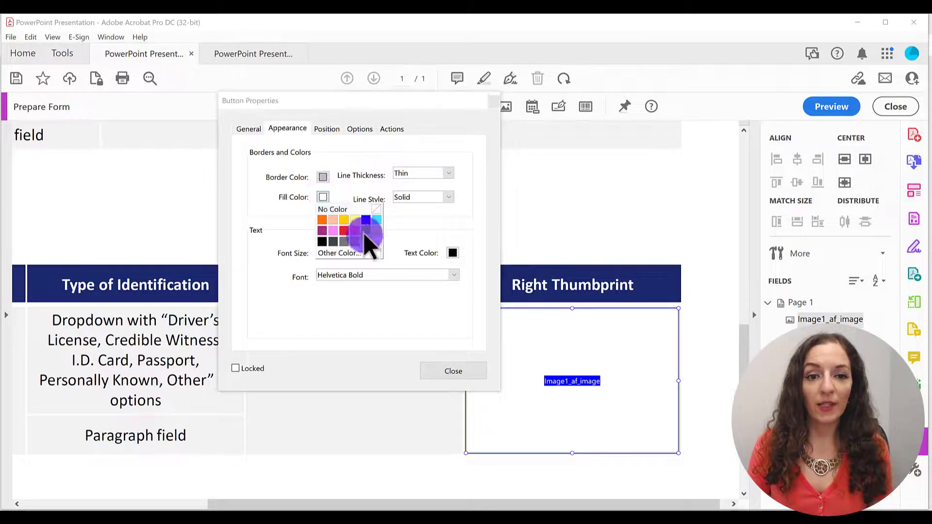
left_click(367, 248)
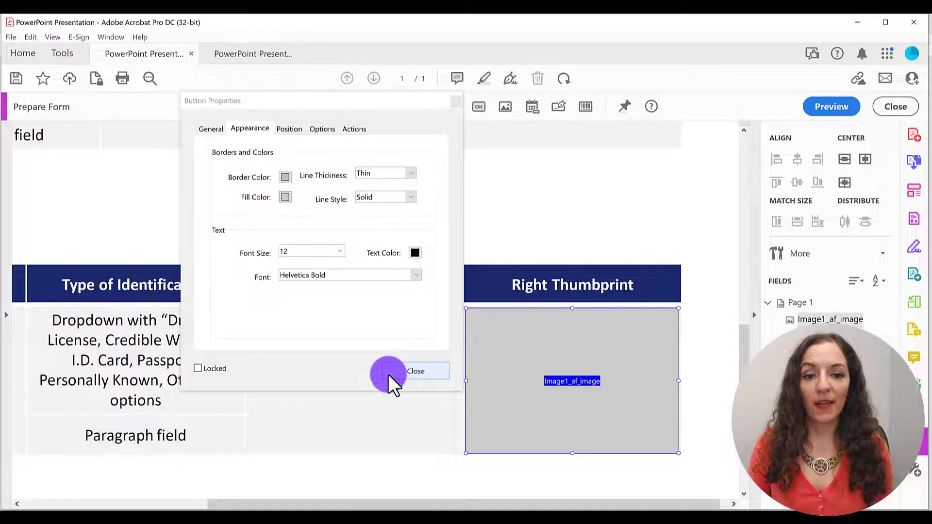
left_click(410, 373)
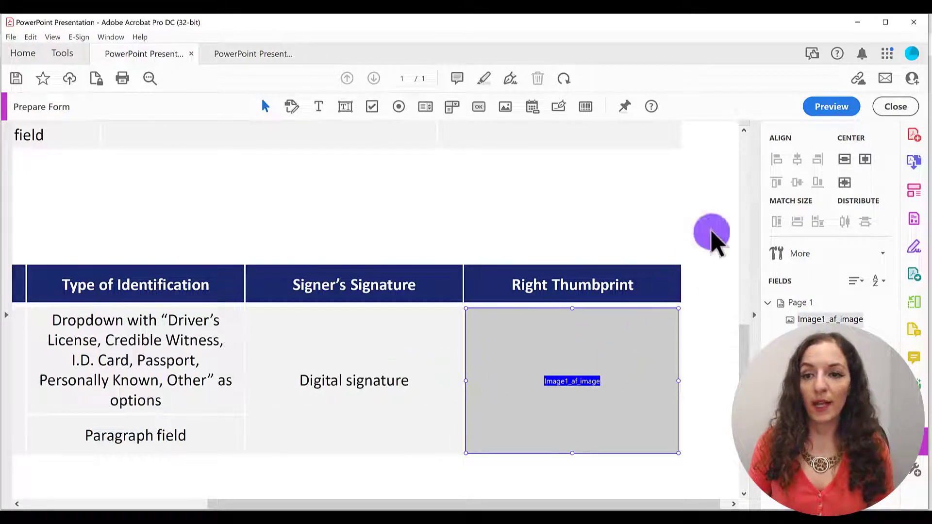
Step: Preview the form and insert pexels-fauxels-3184301.jpg from the Downloads folder into the Right Thumbprint image field
left_click(847, 109)
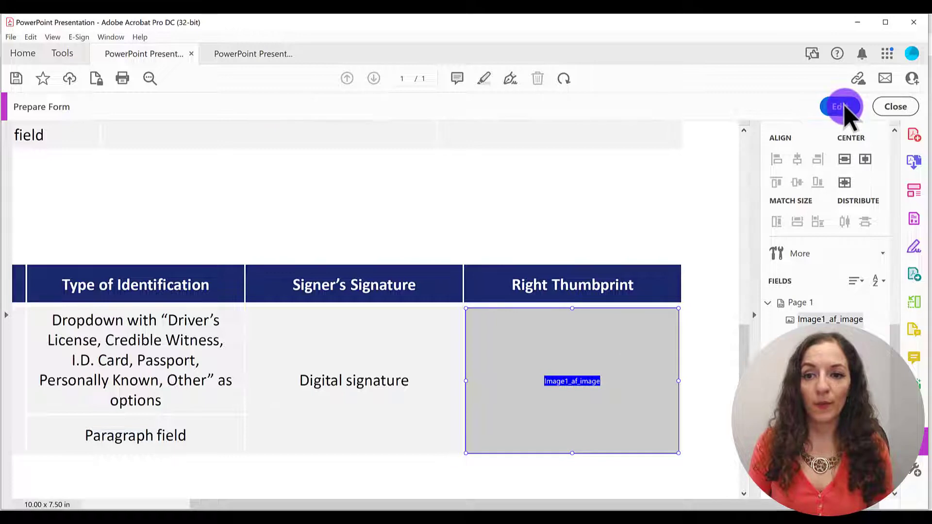
scroll(738, 338, "down", 1)
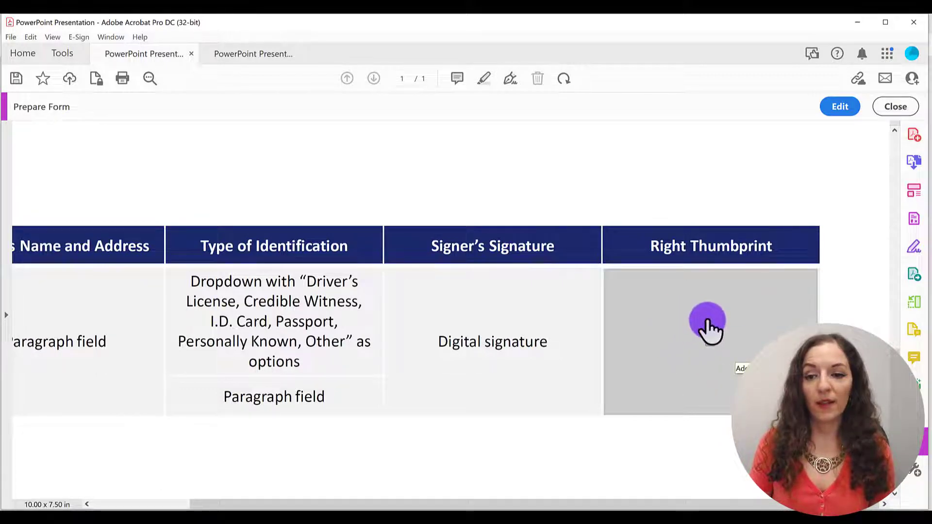
left_click(709, 329)
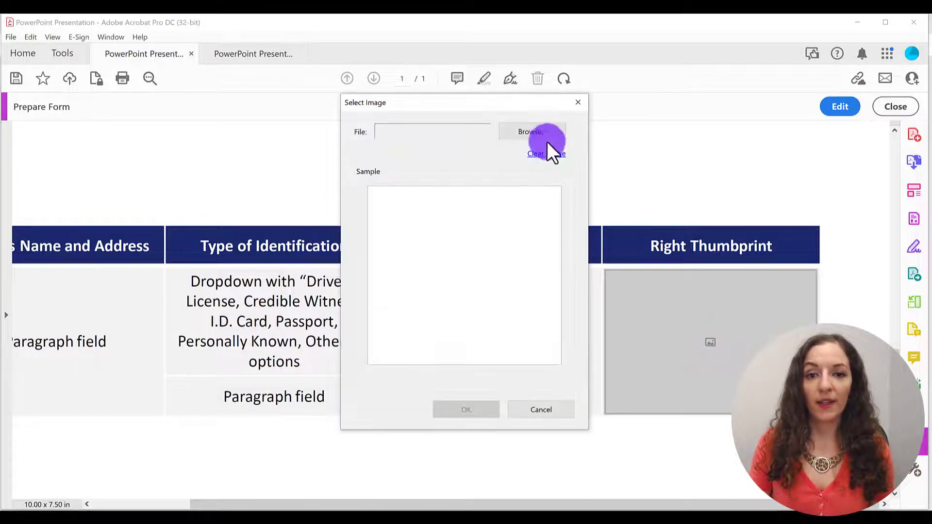
left_click(534, 135)
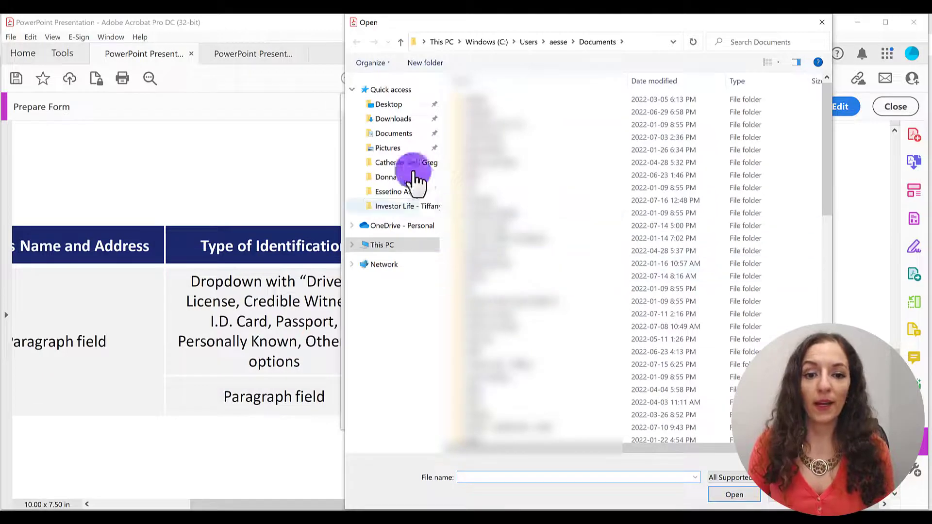
left_click(394, 119)
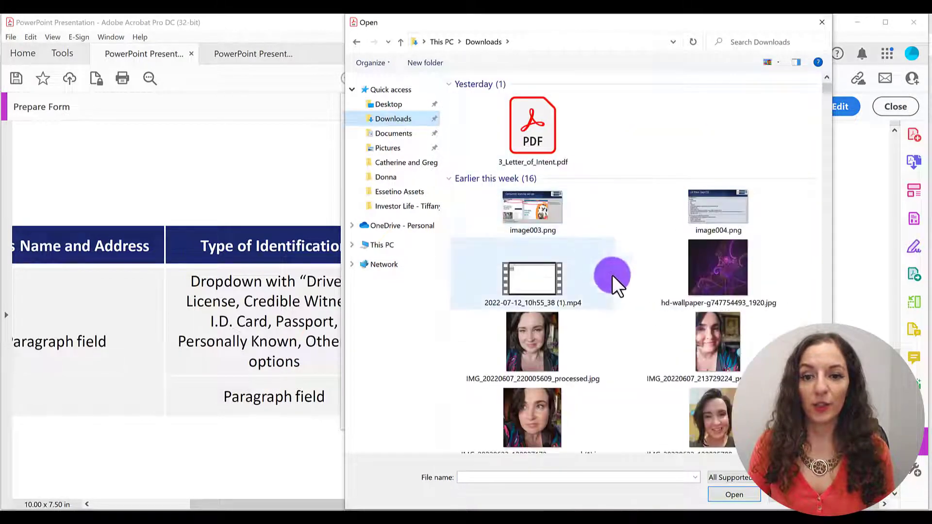
scroll(643, 301, "down", 3)
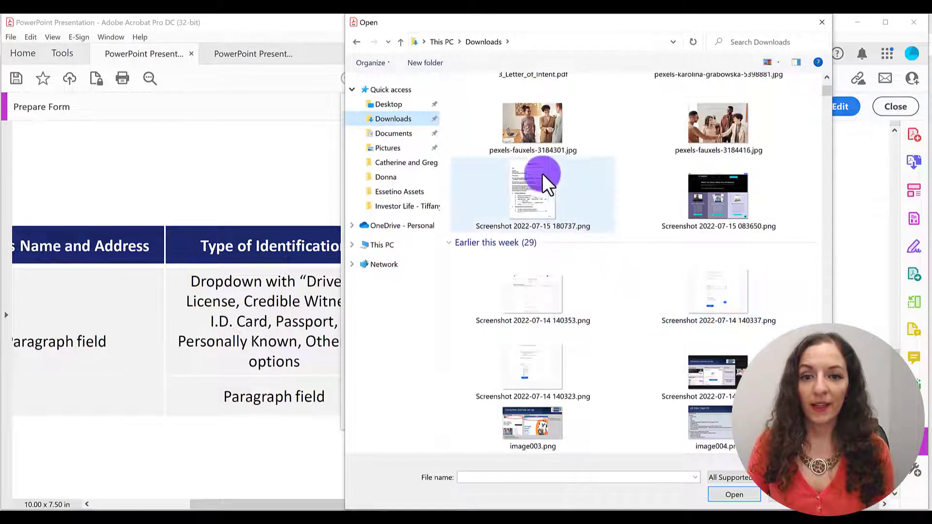
double_click(531, 131)
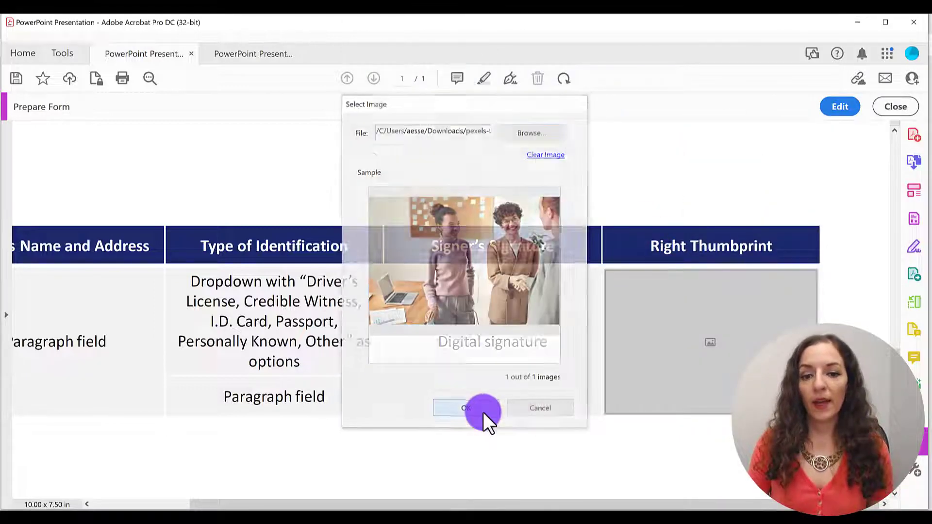
left_click(483, 413)
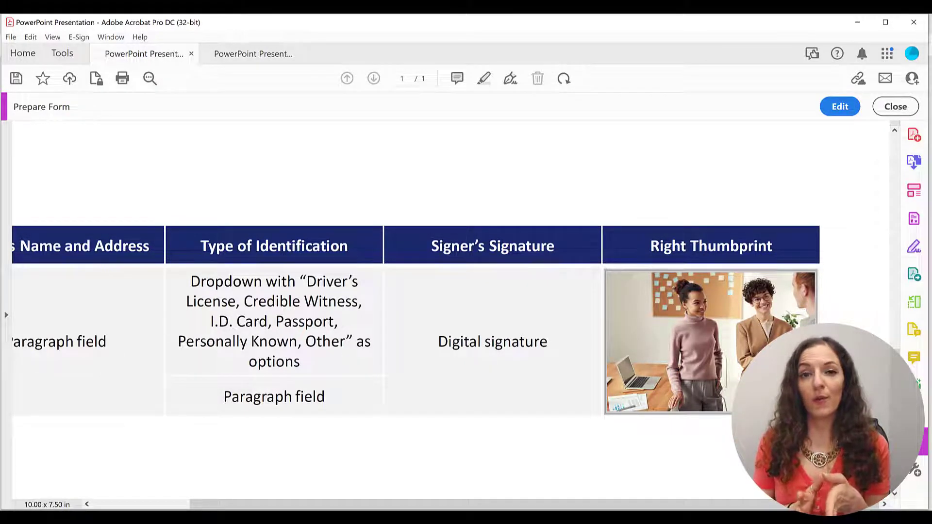
Step: Switch to the other open form document and clear the photo from its Right Thumbprint image field
left_click(257, 52)
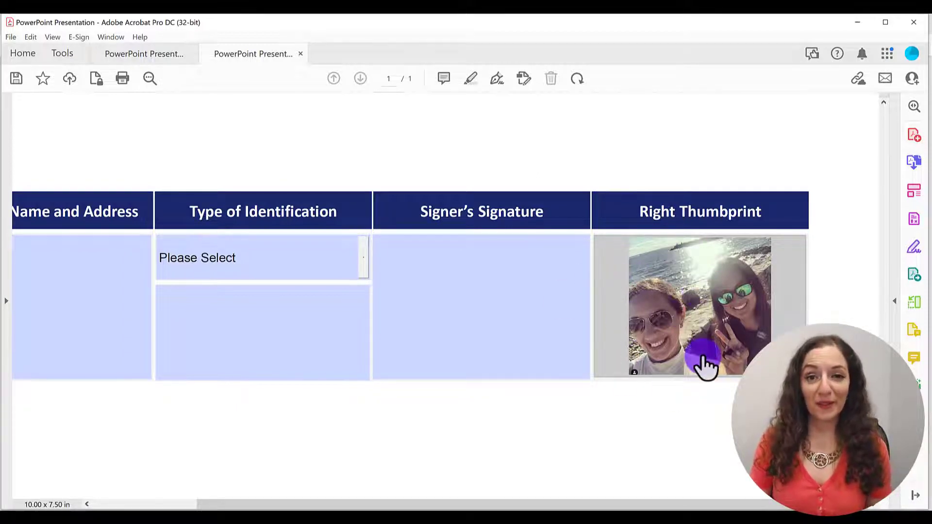
left_click(703, 308)
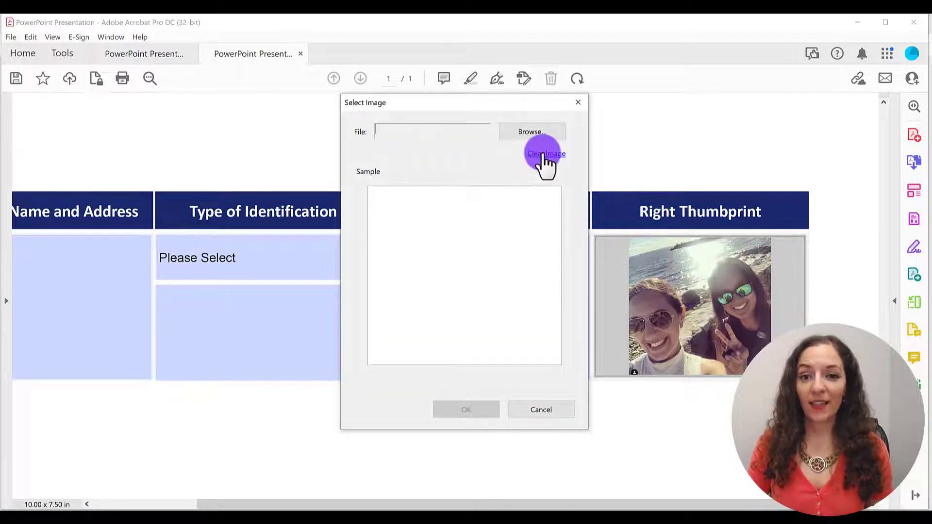
left_click(544, 155)
left_click(472, 409)
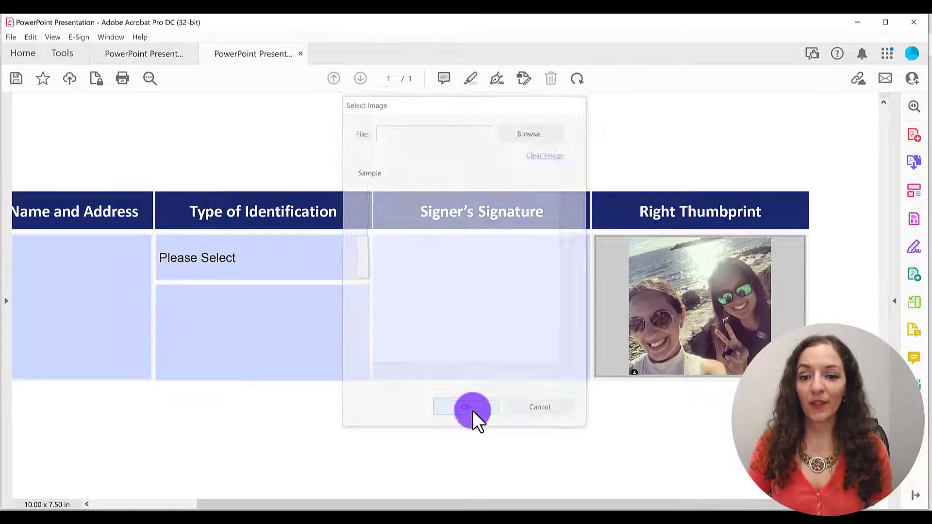